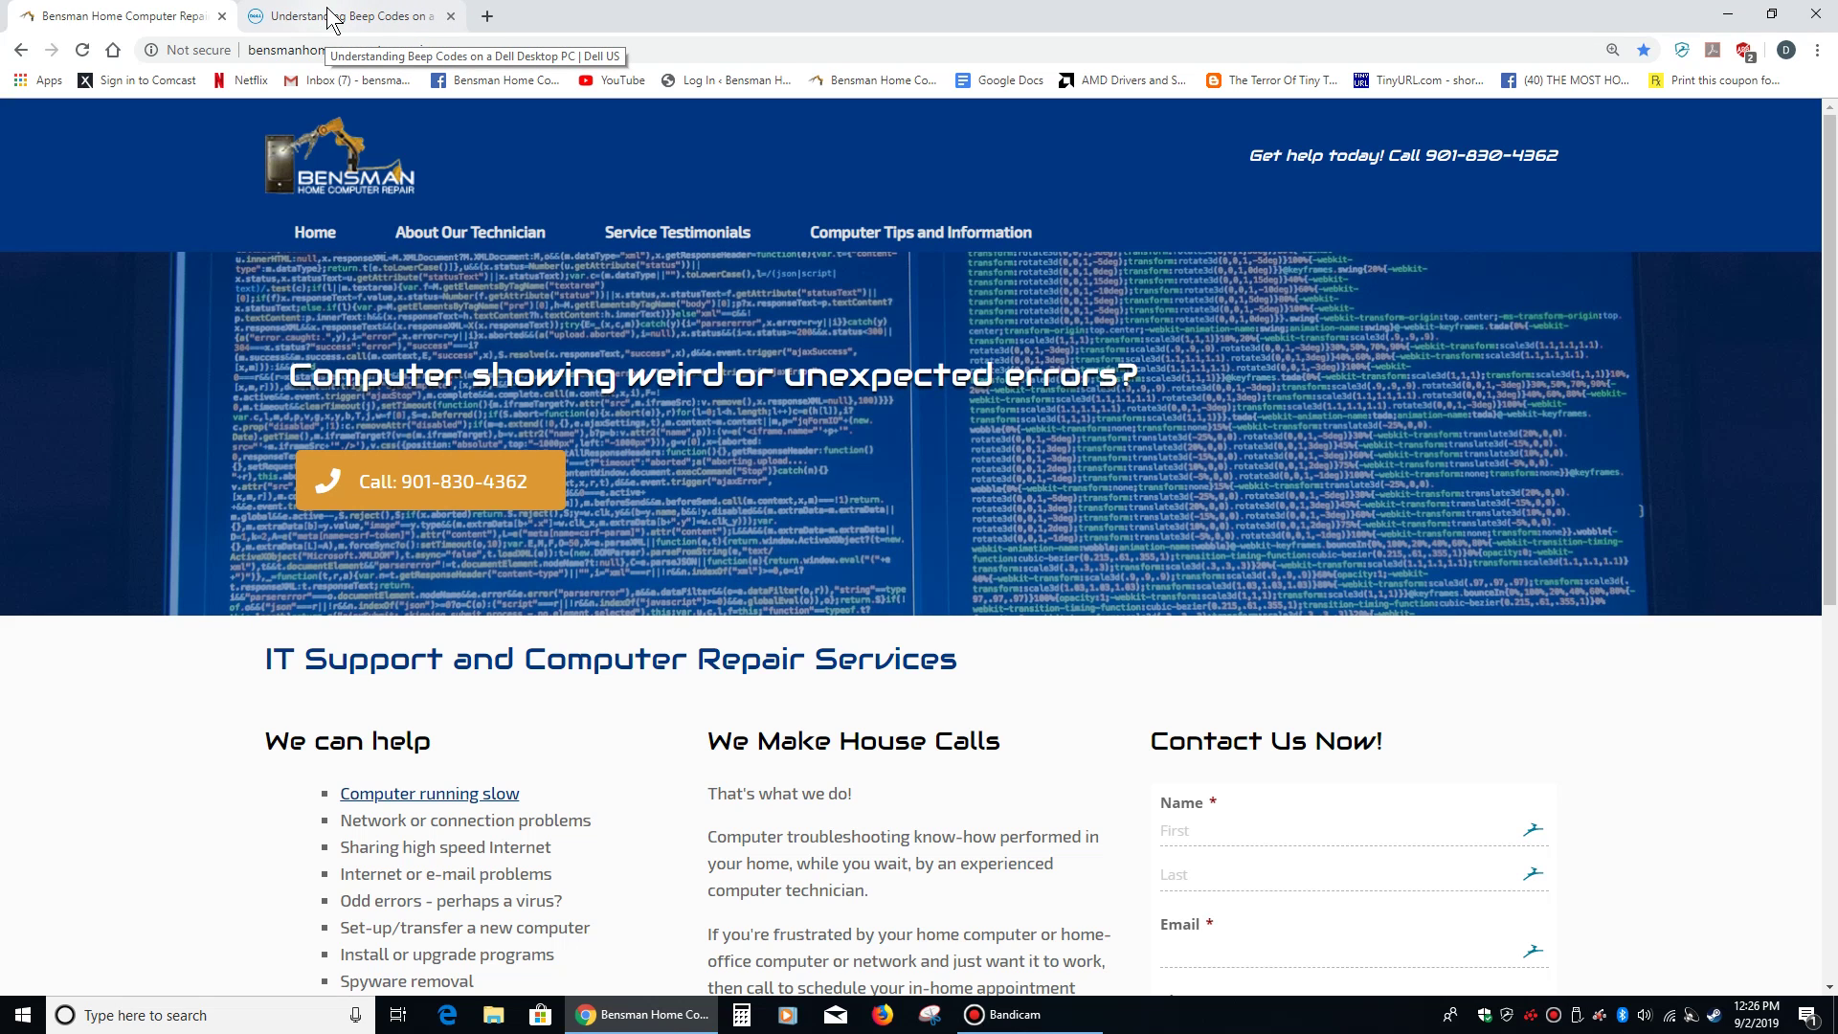
left_click(331, 17)
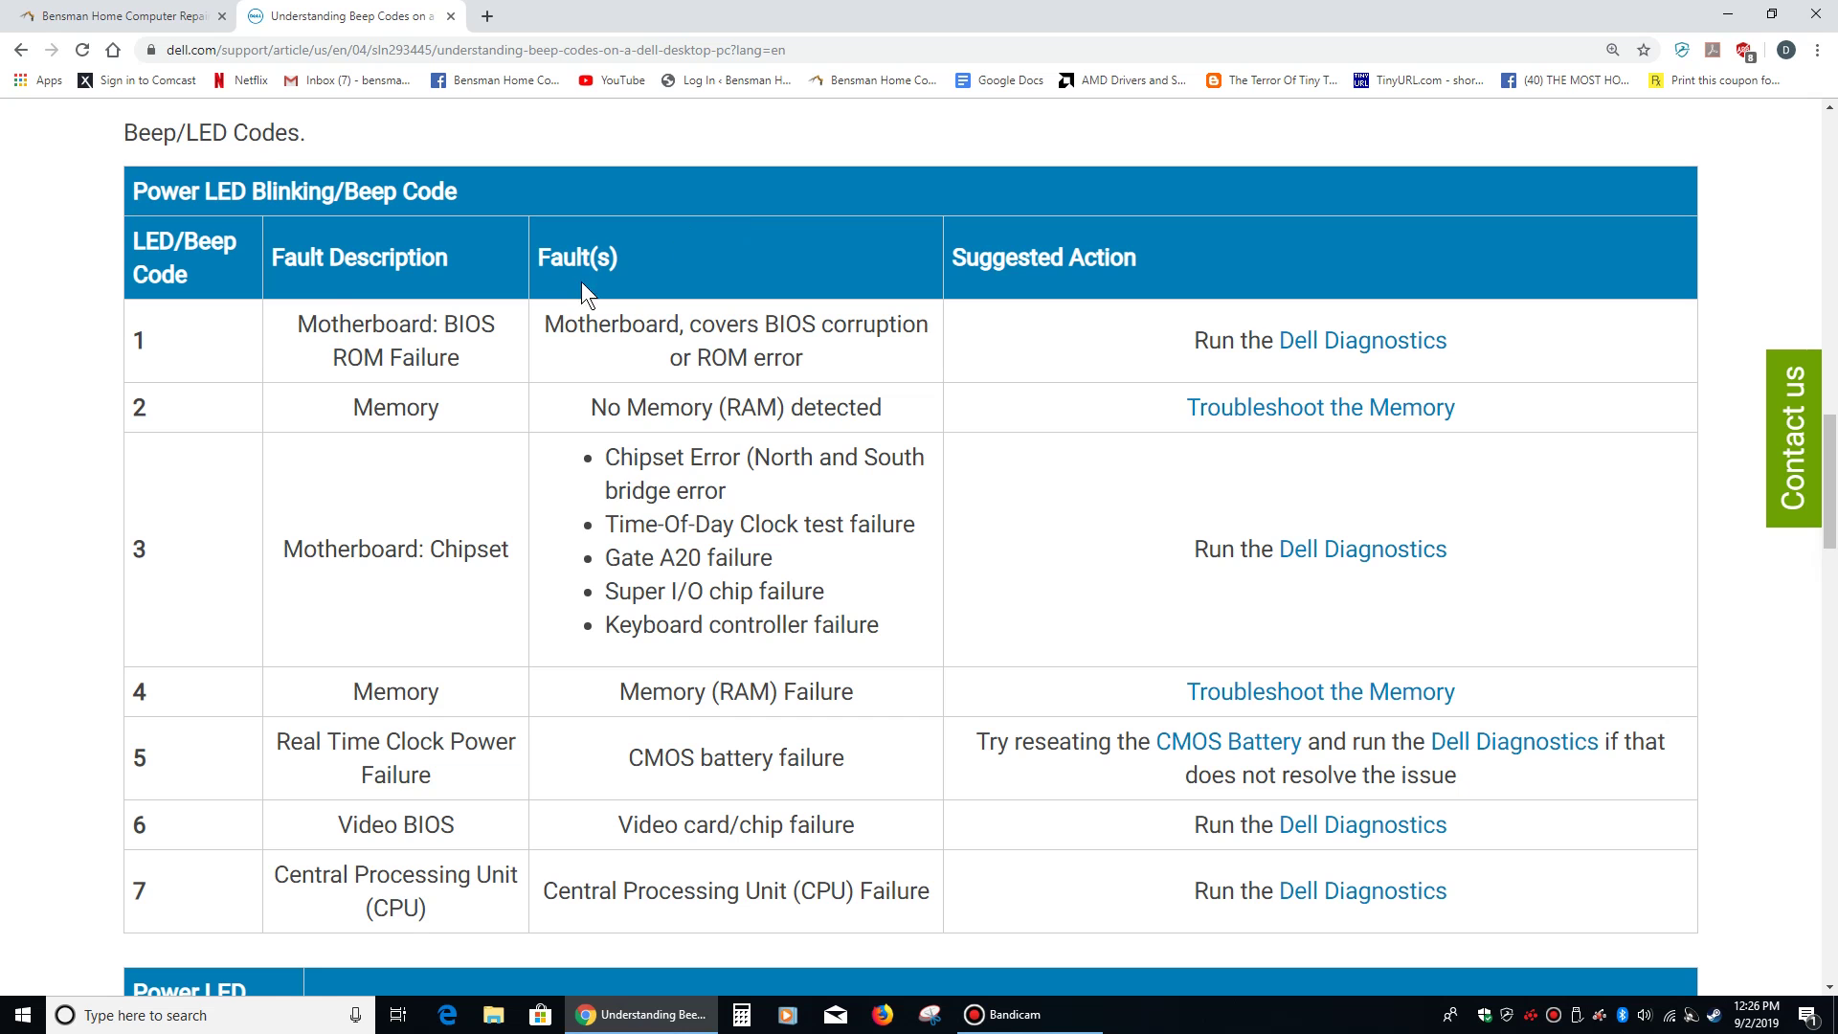
scroll(431, 308, "up", 3)
scroll(604, 313, "up", 3)
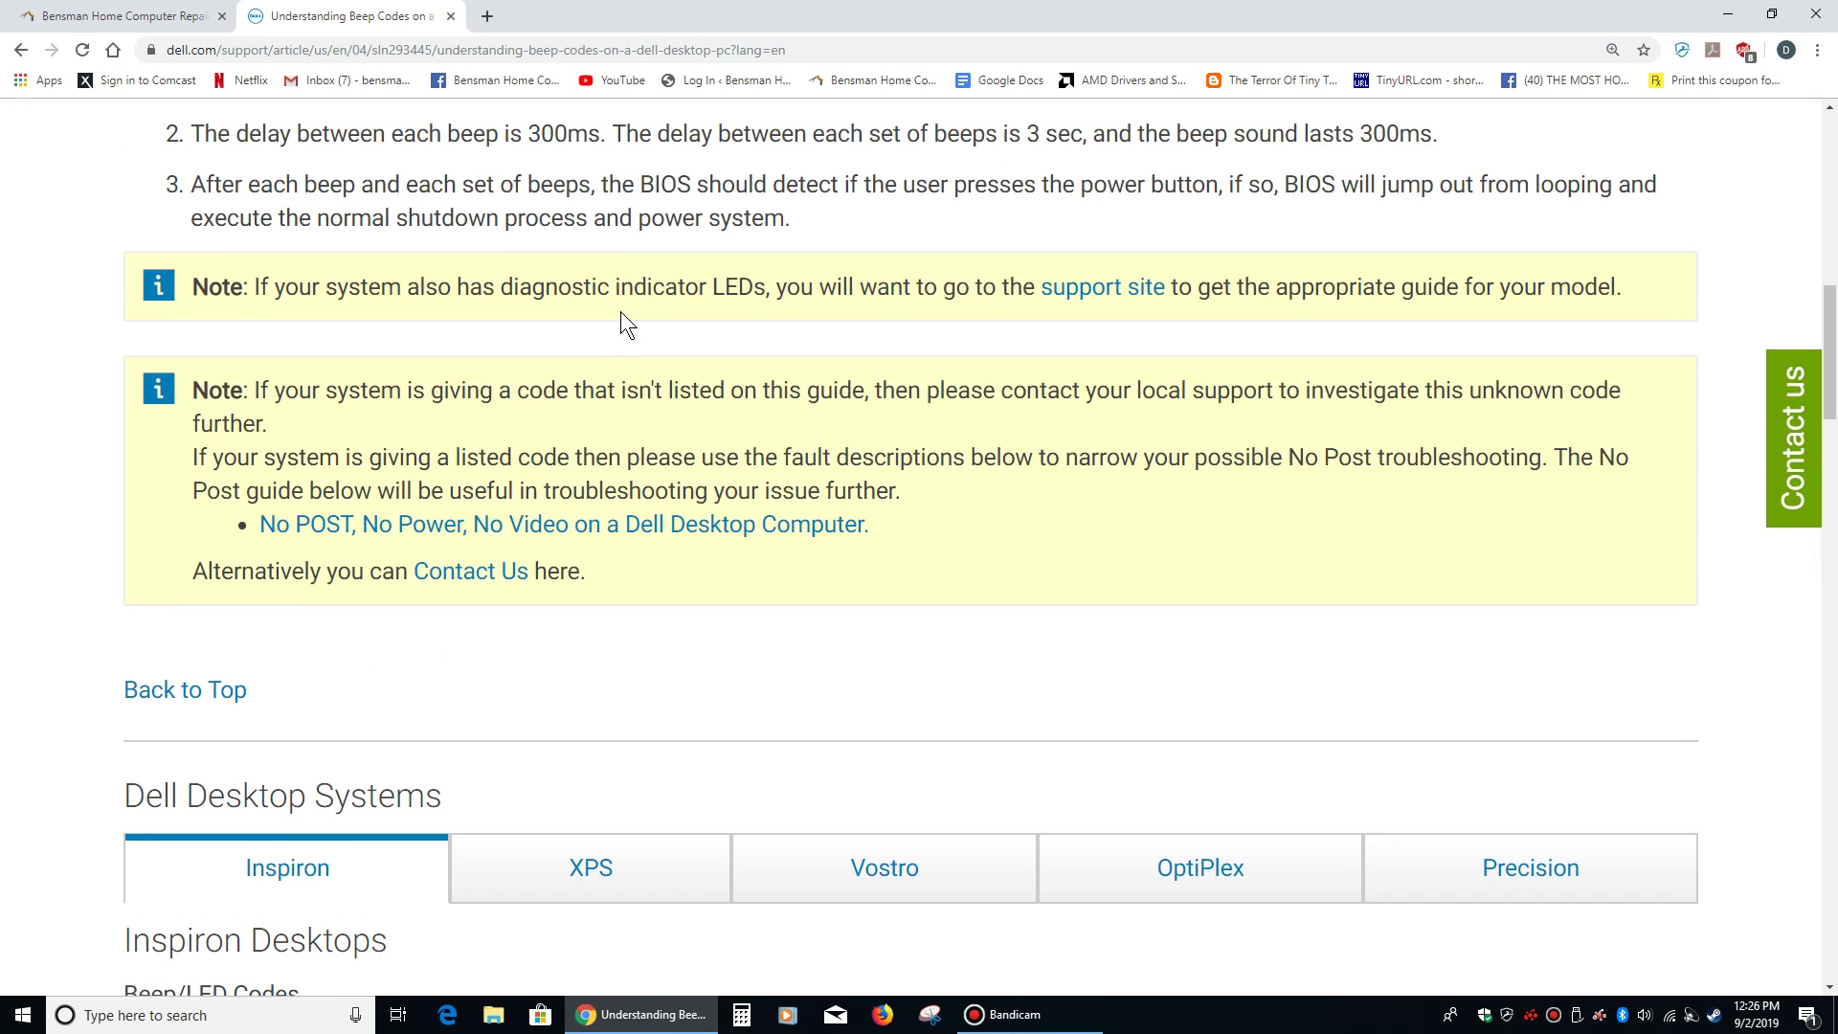
scroll(621, 311, "down", 2)
scroll(619, 301, "down", 4)
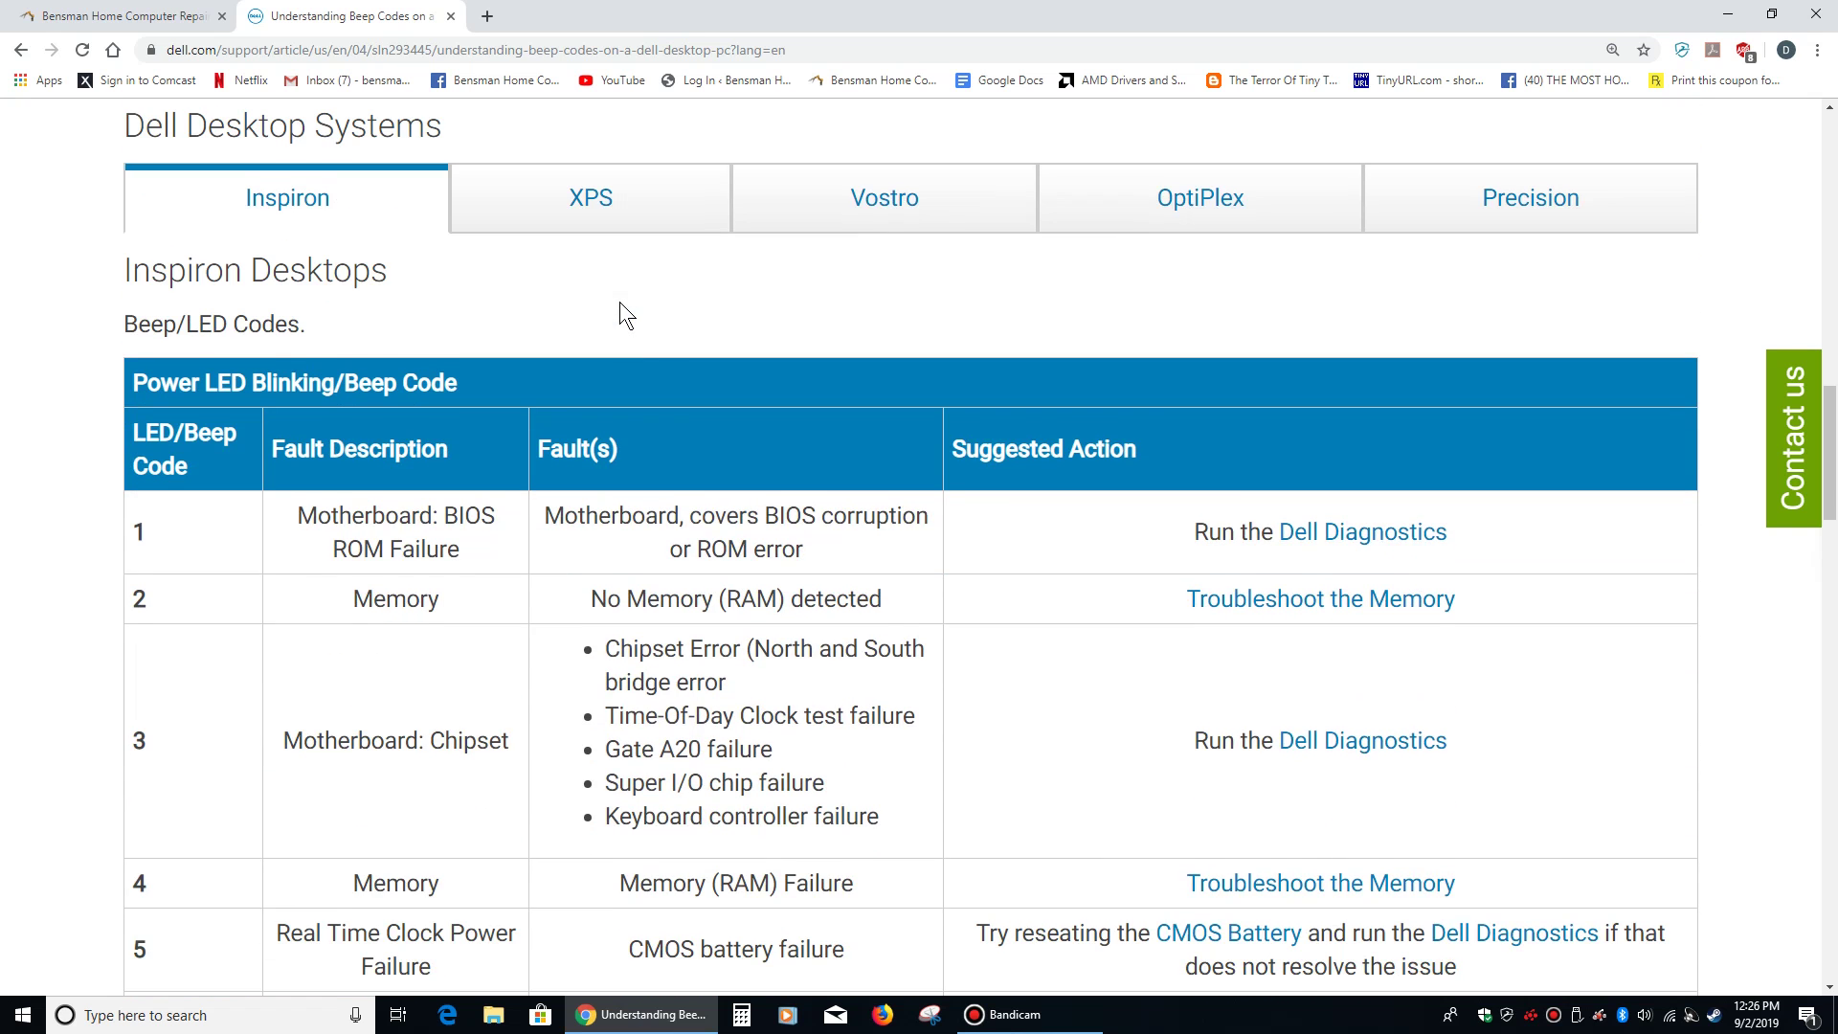
scroll(618, 300, "down", 2)
scroll(619, 301, "down", 1)
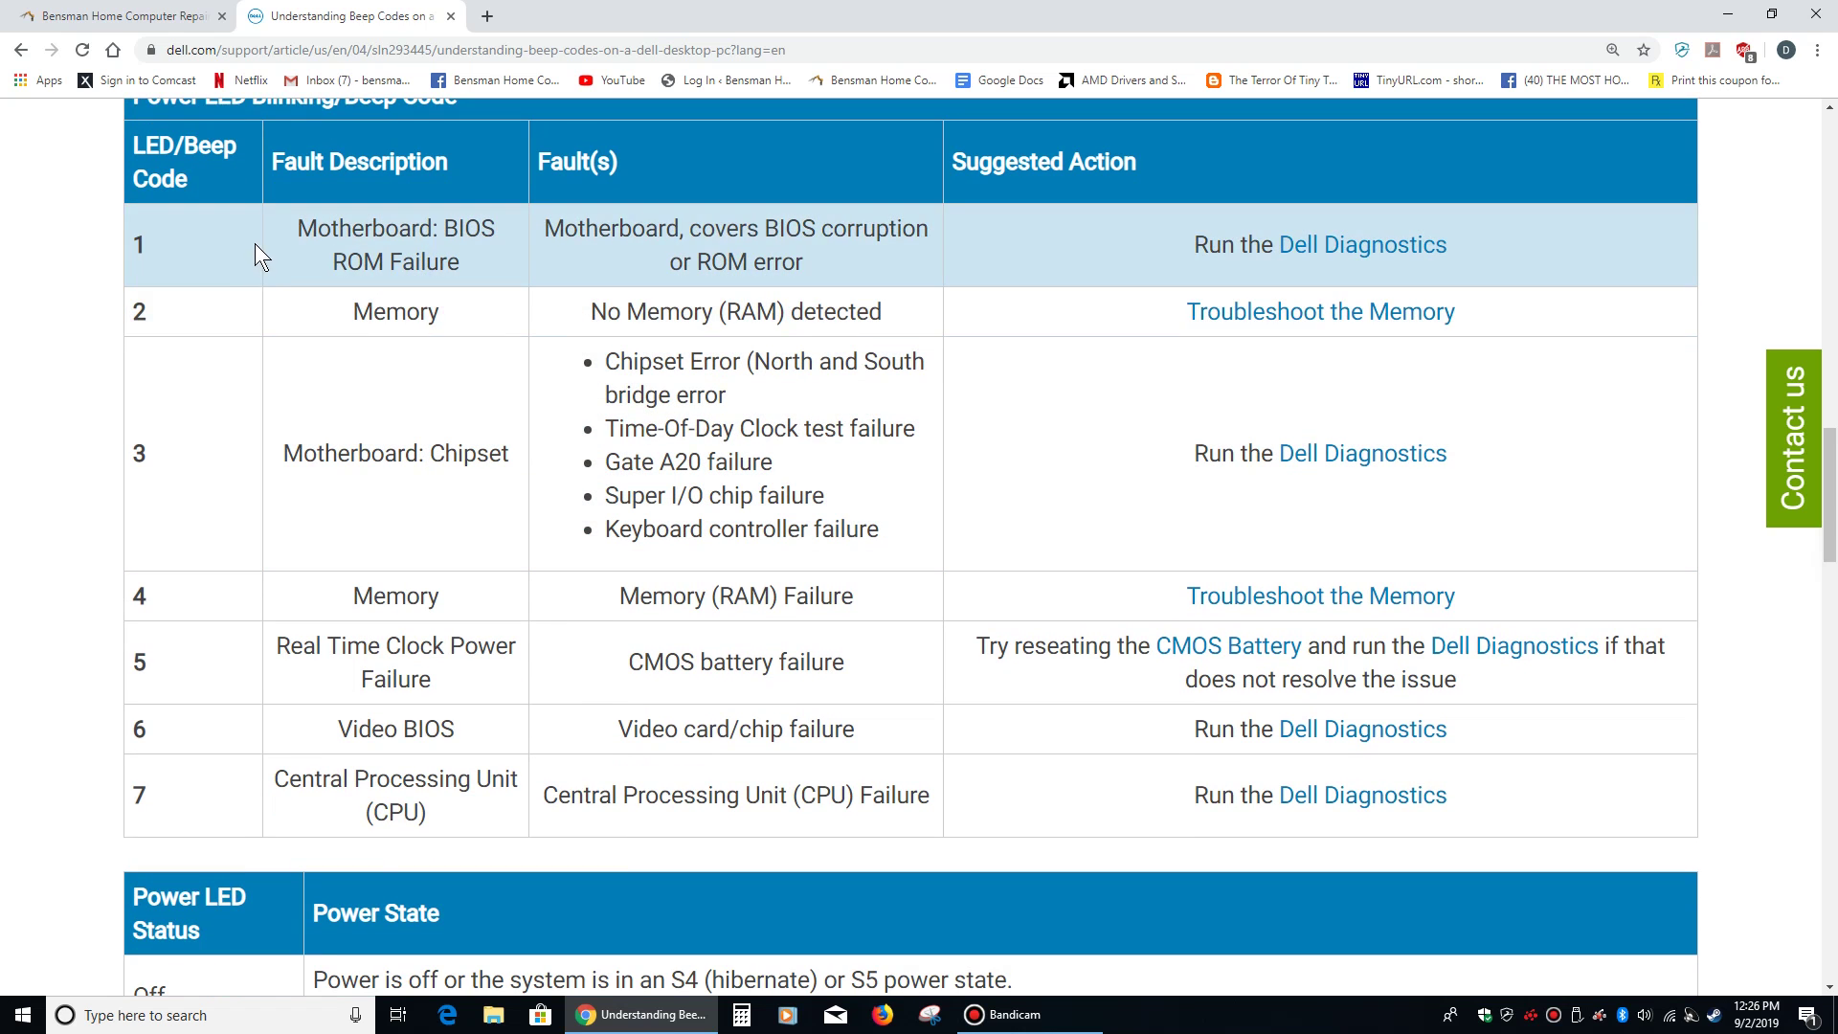